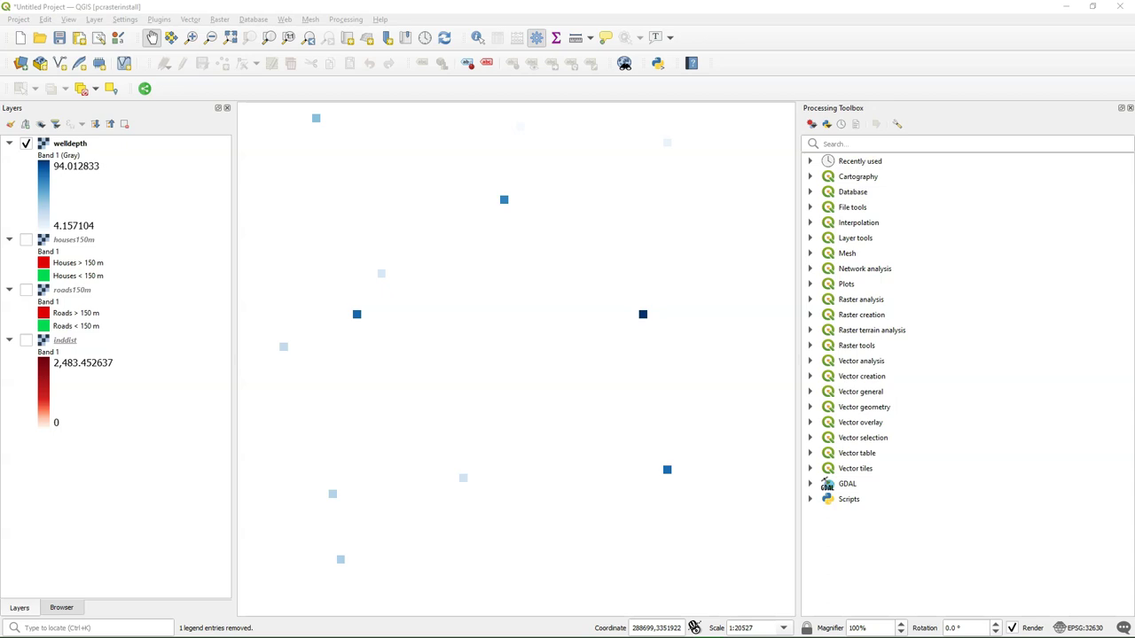
Step: Show welldepth, houses150m, roads150m and inddist one at a time, ending with inddist alone
{"action": "left_click", "coordinate": [26, 143]}
{"action": "left_click", "coordinate": [25, 239]}
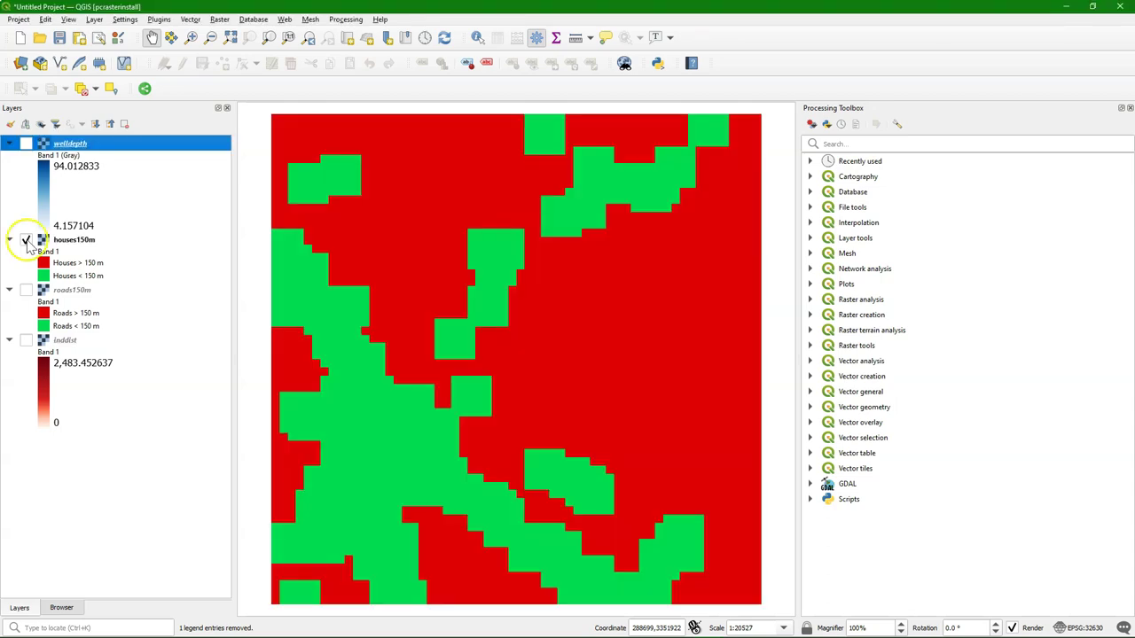
{"action": "left_click", "coordinate": [26, 239]}
{"action": "left_click", "coordinate": [26, 290]}
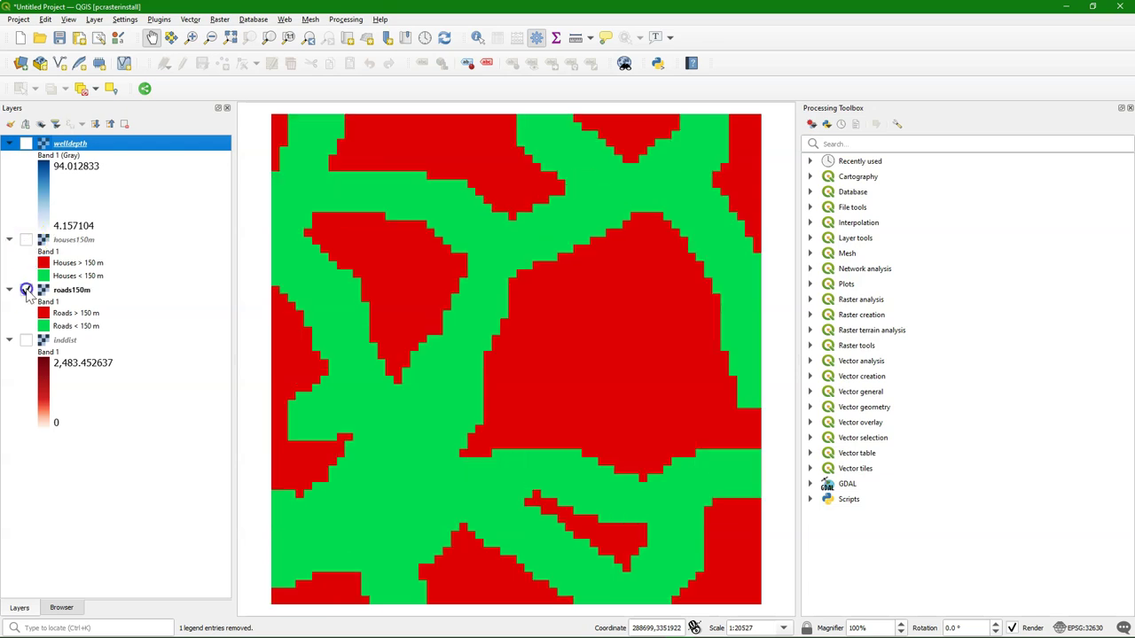
{"action": "left_click", "coordinate": [26, 290]}
{"action": "left_click", "coordinate": [26, 340]}
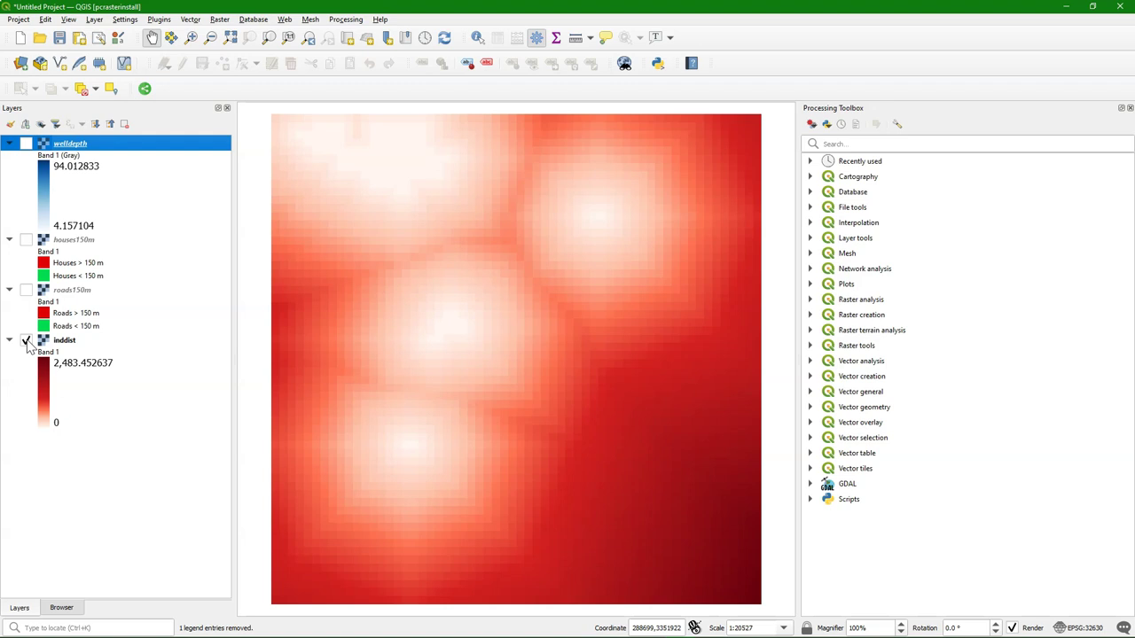
Step: Show all layers again, then expand Scripts > PCRaster and scroll down to lookup
{"action": "left_click", "coordinate": [41, 124]}
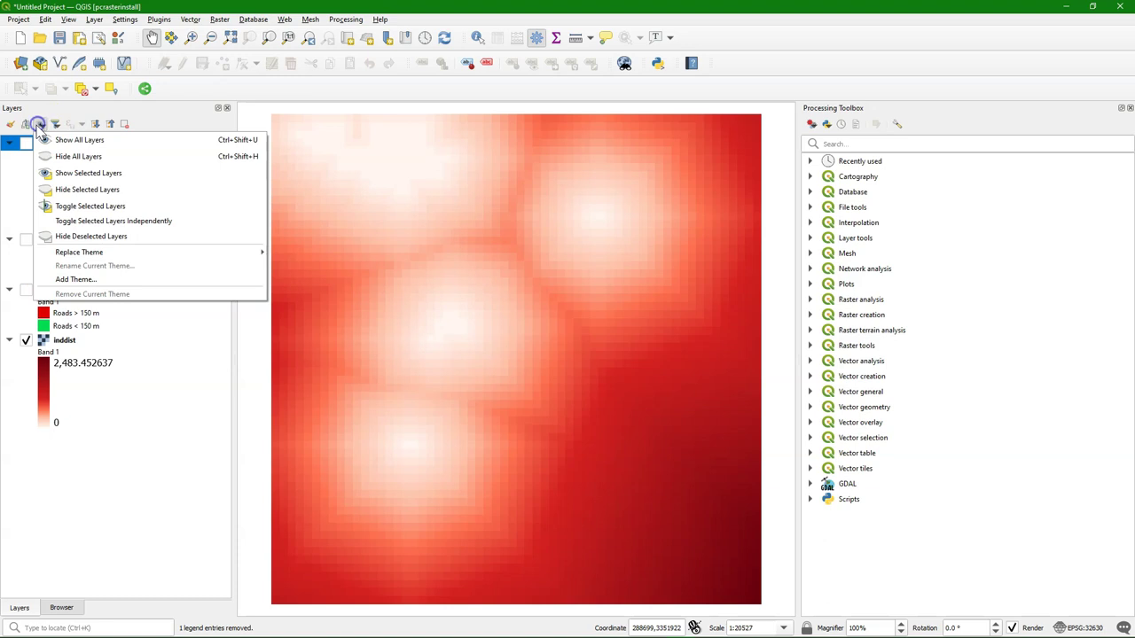
{"action": "left_click", "coordinate": [54, 141]}
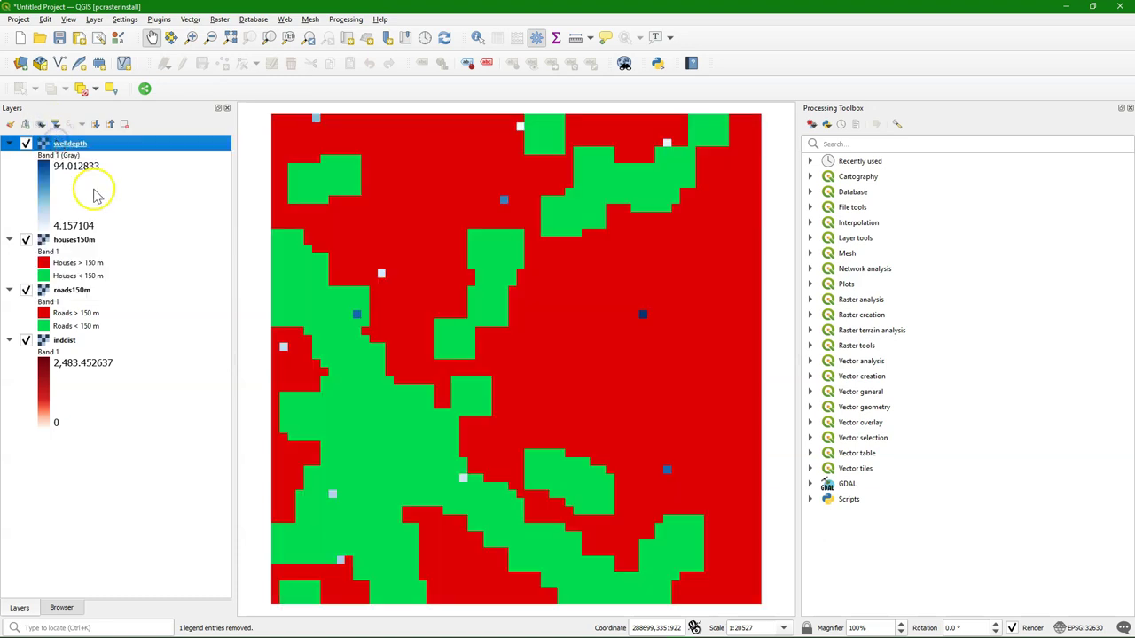
{"action": "left_click", "coordinate": [809, 500]}
{"action": "left_click", "coordinate": [827, 510]}
{"action": "scroll", "coordinate": [836, 469], "scroll_direction": "down", "scroll_amount": 10}
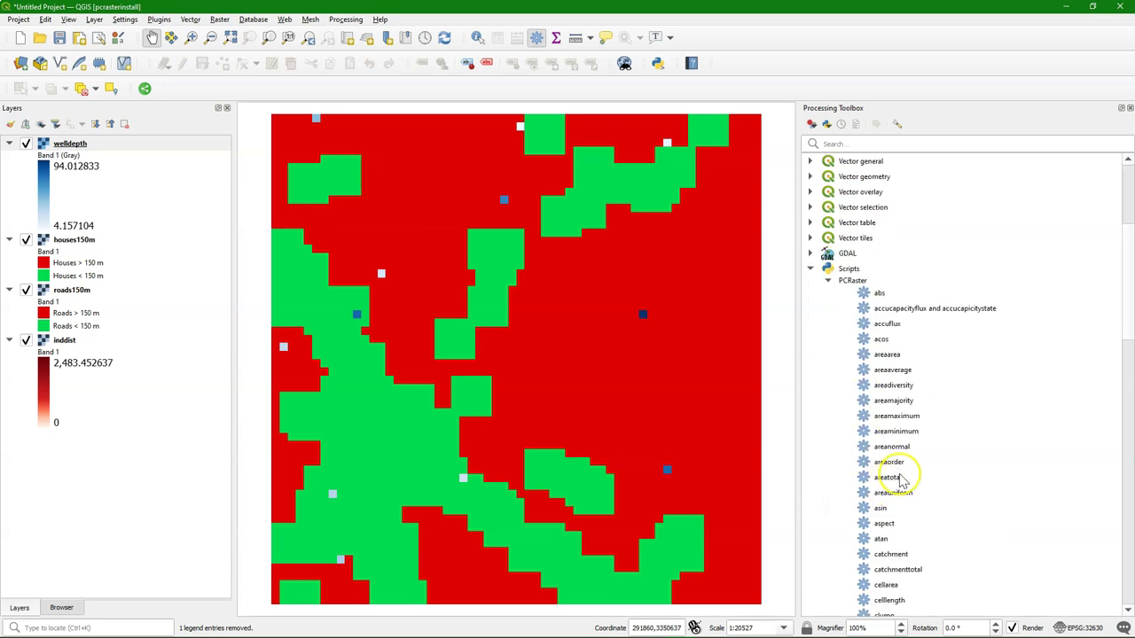
{"action": "scroll", "coordinate": [902, 482], "scroll_direction": "down", "scroll_amount": 3}
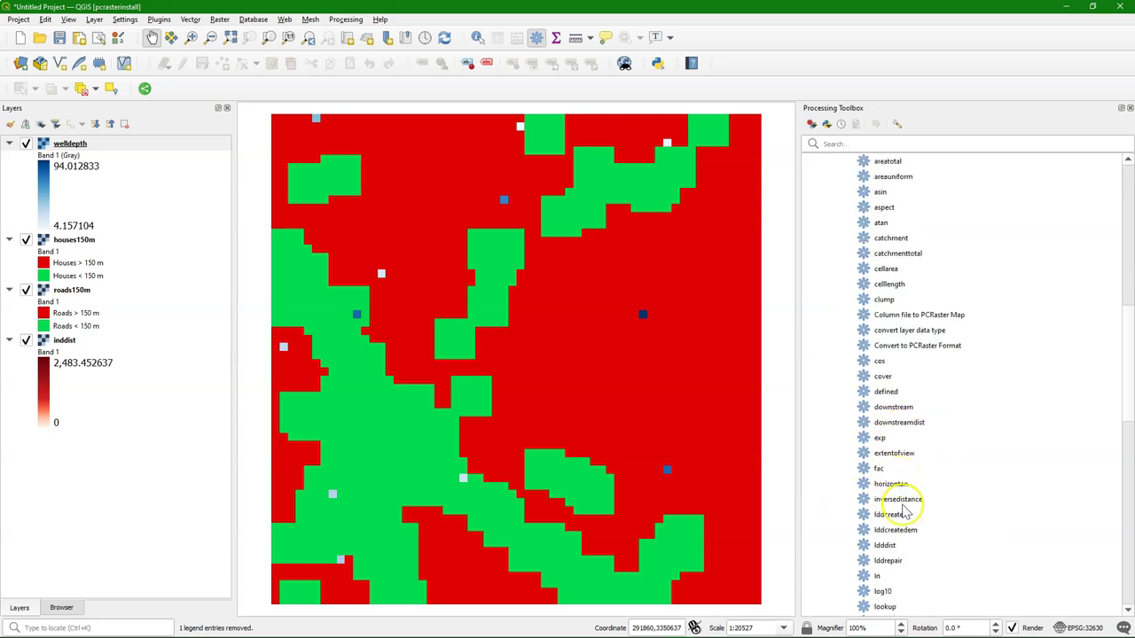
{"action": "scroll", "coordinate": [904, 506], "scroll_direction": "down", "scroll_amount": 1}
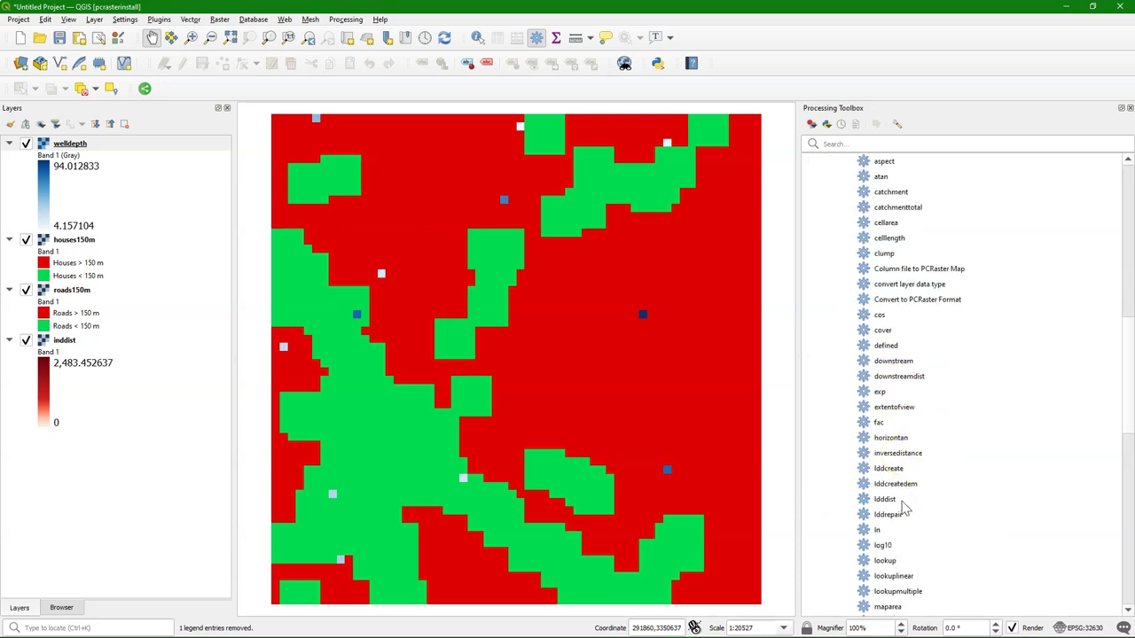
Step: Open the lookup tool and tick houses150m, inddist, roads150m and welldepth as input rasters
{"action": "double_click", "coordinate": [885, 561]}
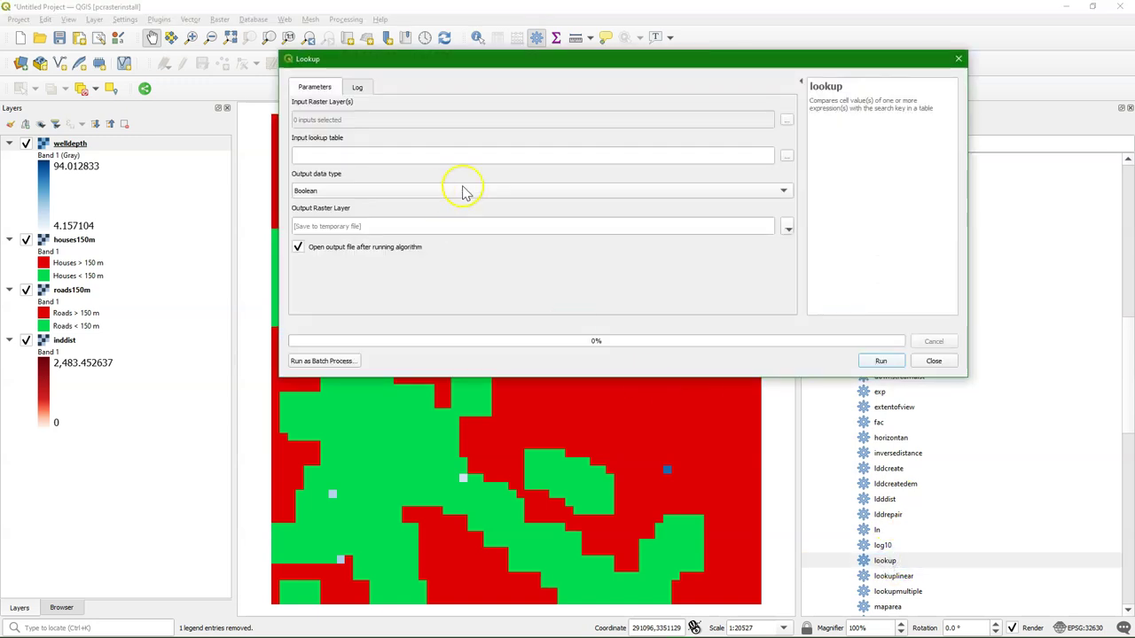
{"action": "left_click", "coordinate": [787, 120]}
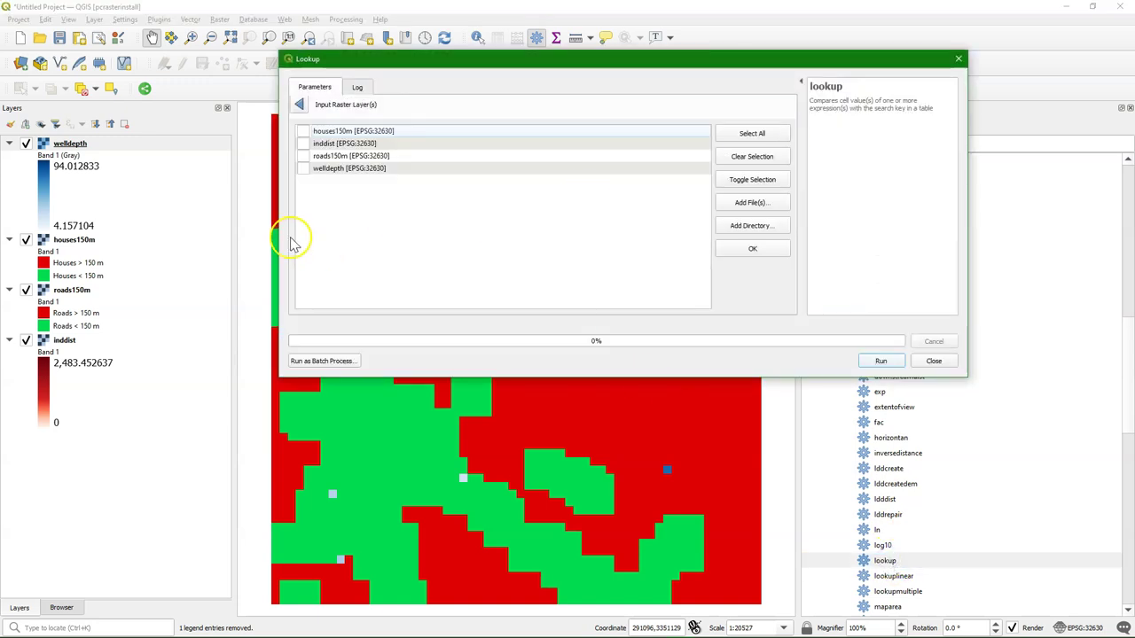
{"action": "left_click", "coordinate": [303, 131]}
{"action": "left_click", "coordinate": [302, 144]}
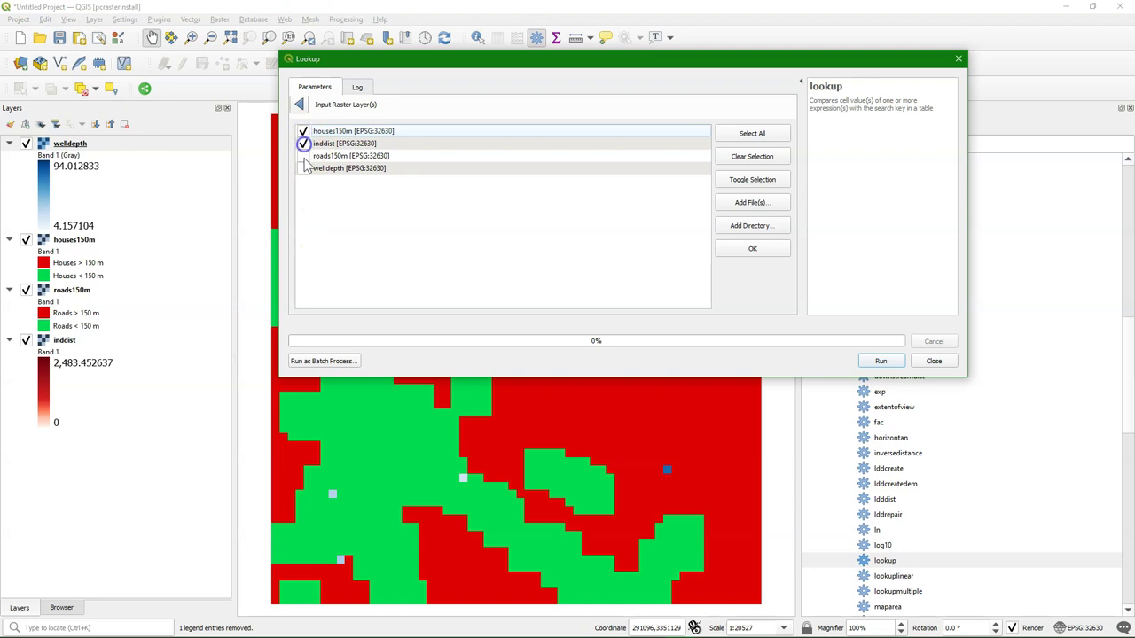
{"action": "left_click", "coordinate": [304, 157]}
{"action": "left_click", "coordinate": [303, 169]}
Step: In a blank Notepad document, write the lookup rule '1 <300,> 1 <,40] 1'
{"action": "key", "text": "alt+Tab"}
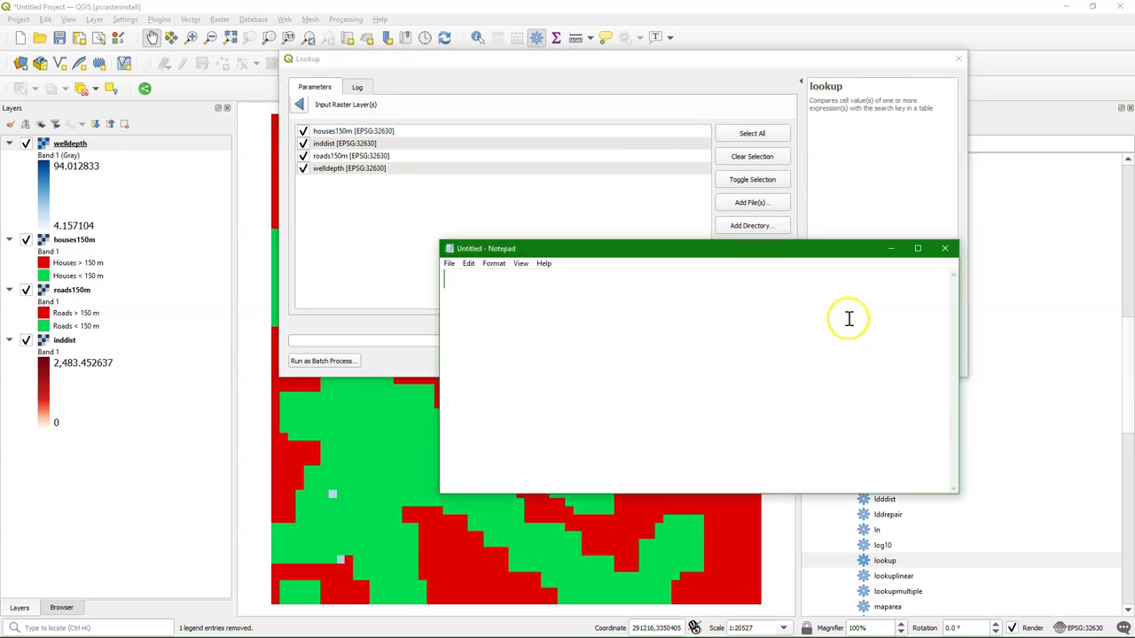
{"action": "type", "text": "1"}
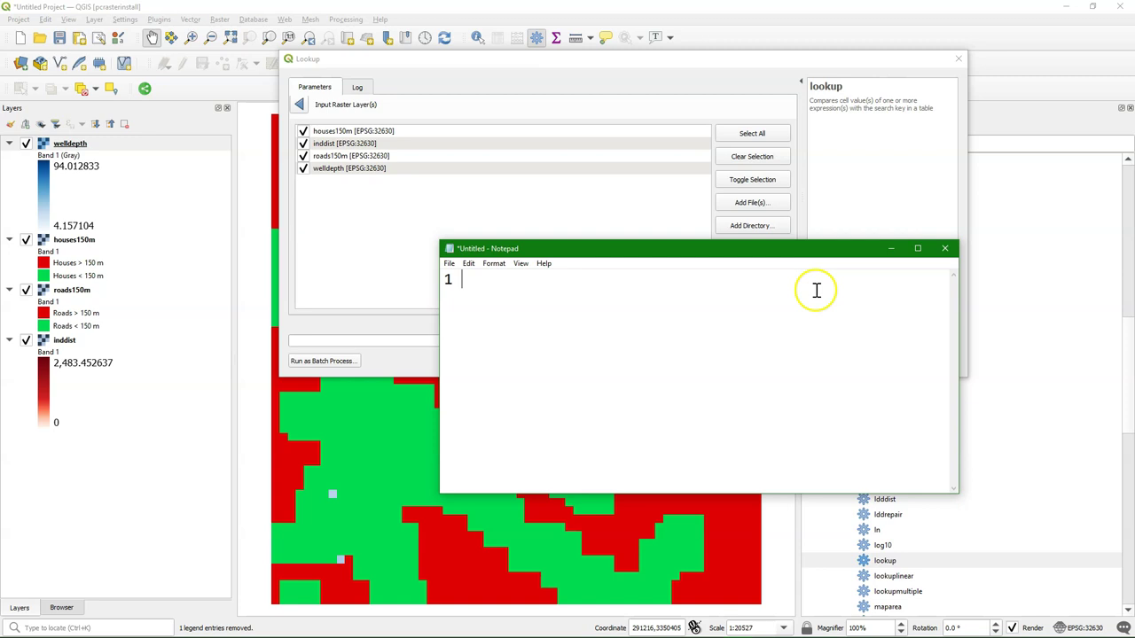
{"action": "type", "text": "<300,> 1 <,40]"}
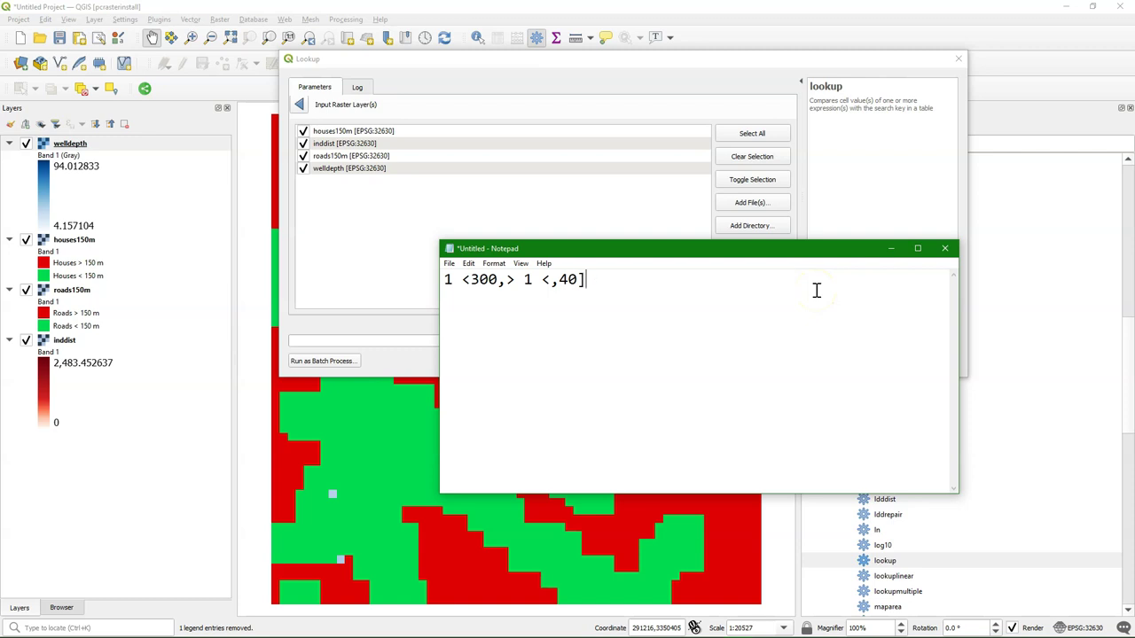
{"action": "type", "text": " 1"}
Step: Save the Notepad lookup rule as lookupcriteria.txt
{"action": "left_click", "coordinate": [451, 264]}
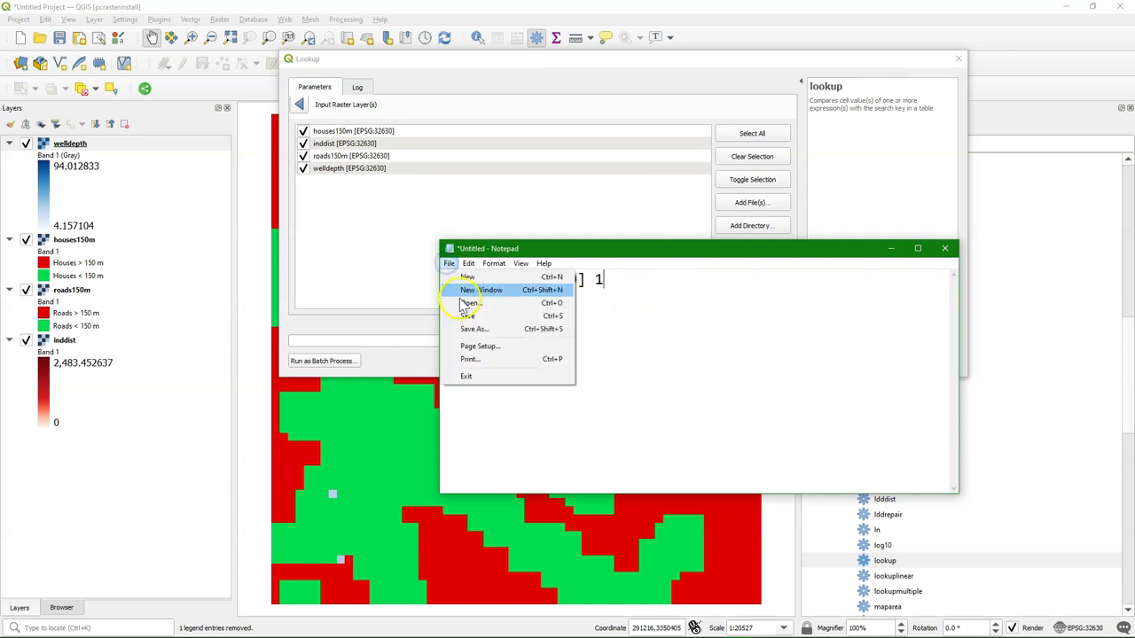
{"action": "left_click", "coordinate": [465, 328]}
{"action": "type", "text": "l"}
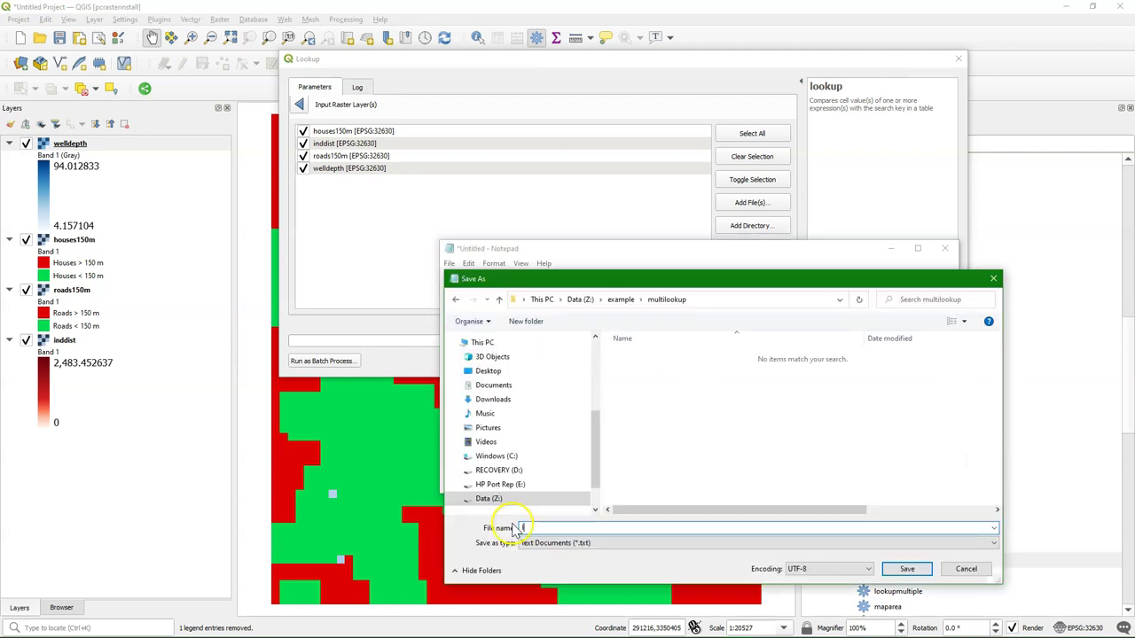
{"action": "type", "text": "ookupcriteria"}
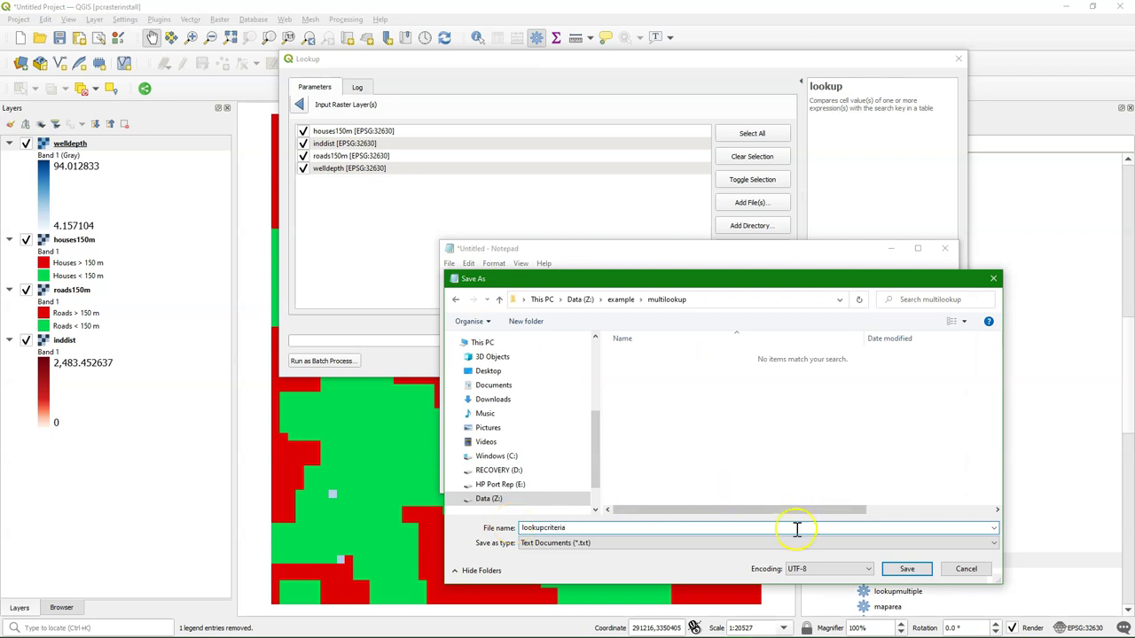
{"action": "left_click", "coordinate": [905, 569]}
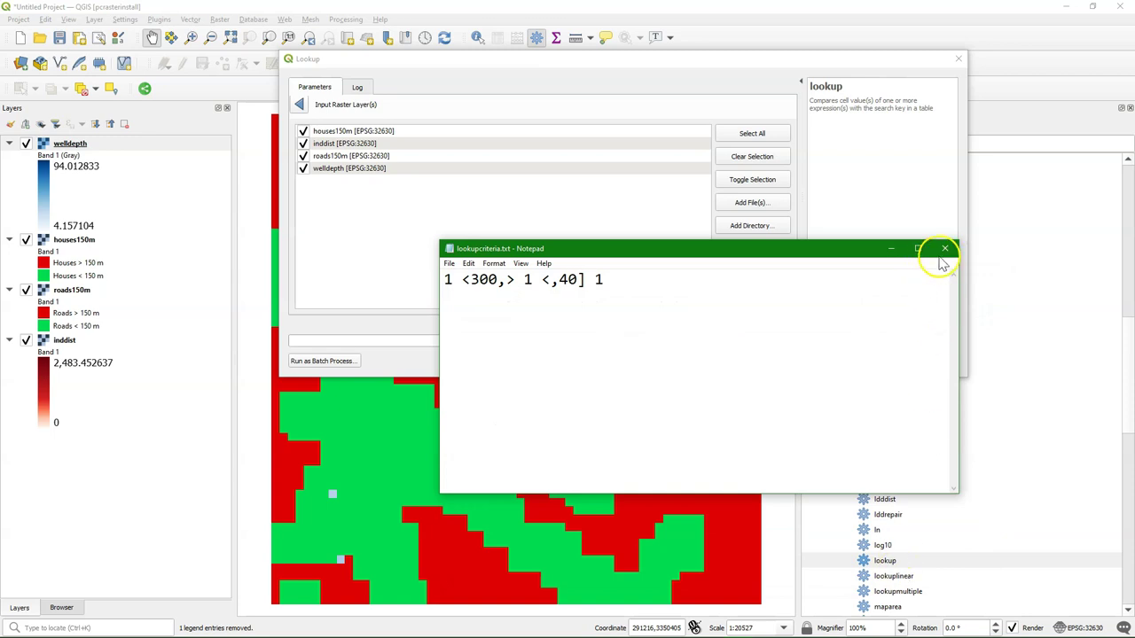
Step: Set lookupcriteria.txt as the lookup tool's input lookup table
{"action": "left_click", "coordinate": [301, 105]}
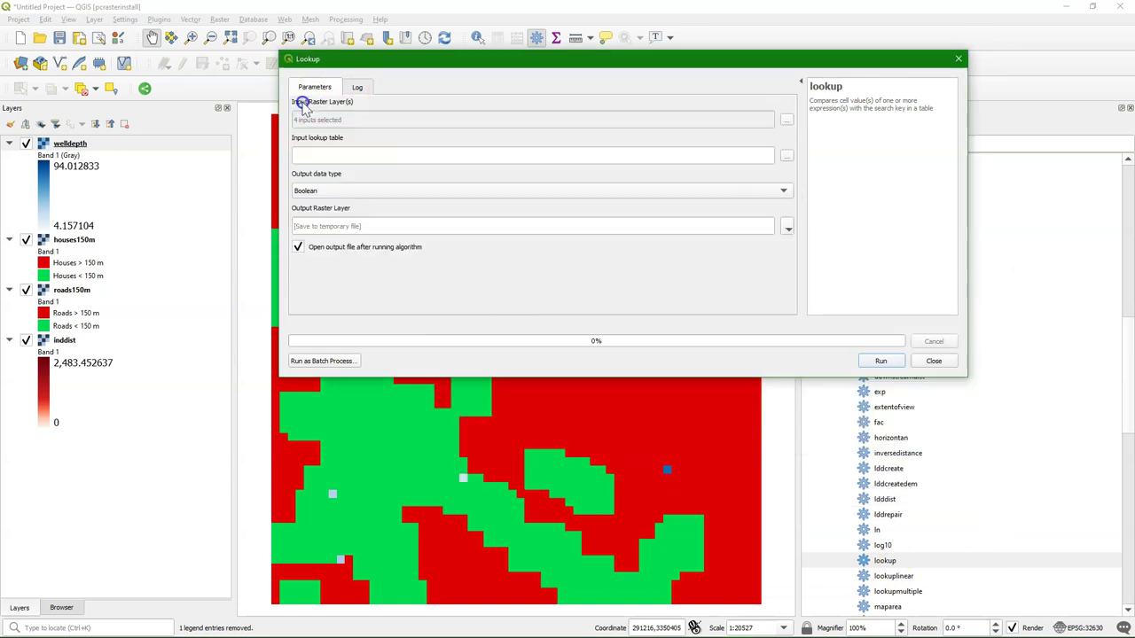
{"action": "left_click", "coordinate": [785, 157]}
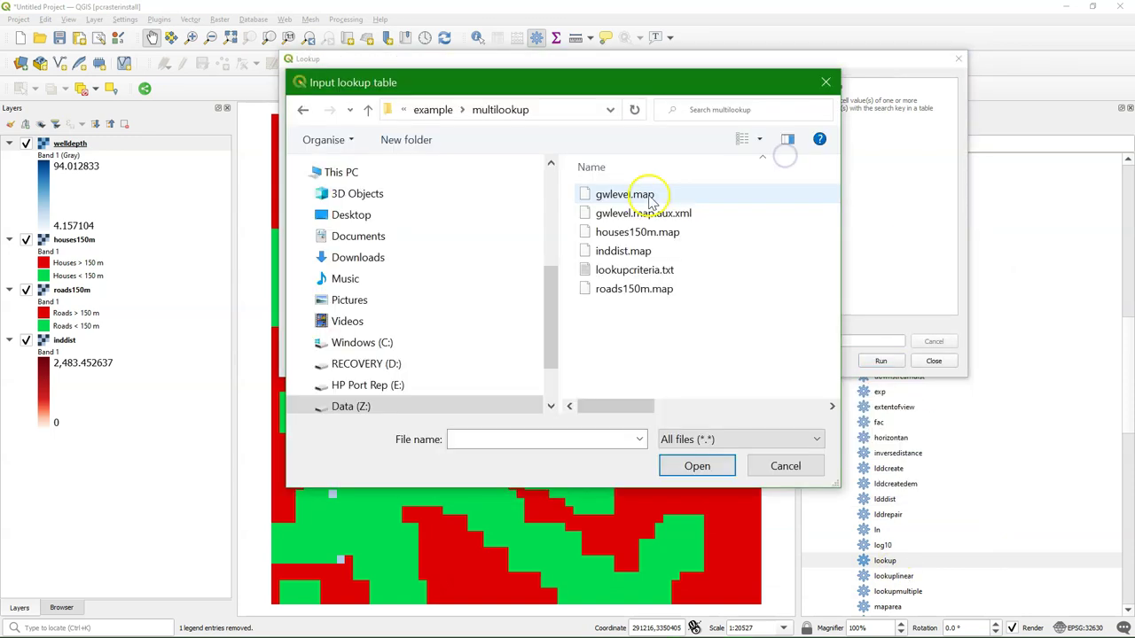
{"action": "left_click", "coordinate": [637, 270]}
{"action": "left_click", "coordinate": [697, 465]}
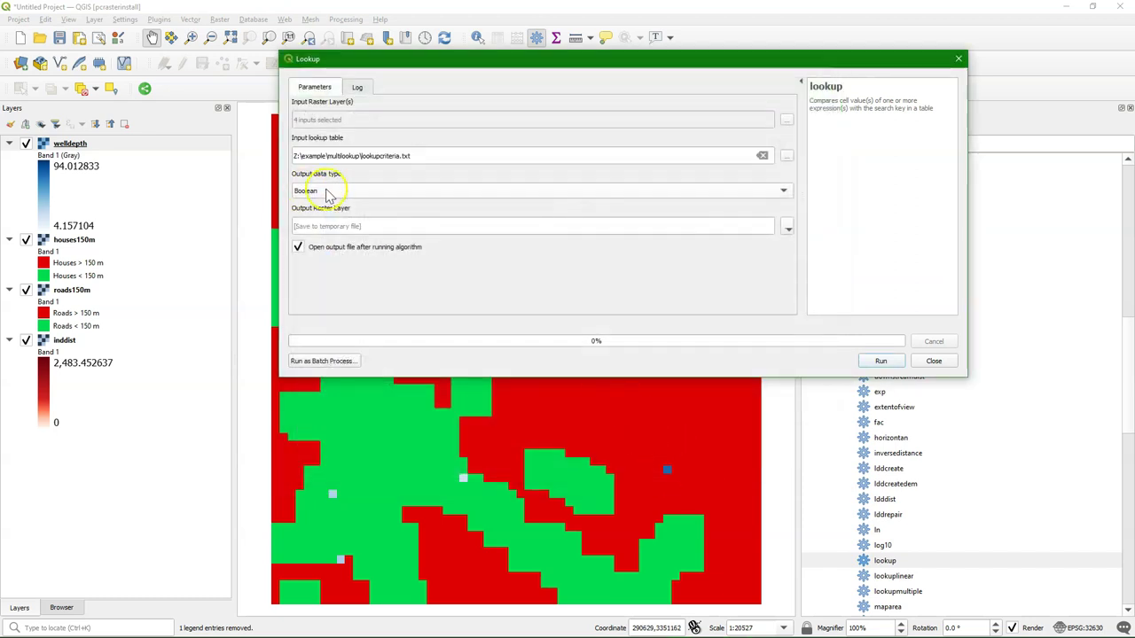
Step: Save the output to accessiblewells.map, run the lookup, and select the new layer
{"action": "left_click", "coordinate": [788, 227]}
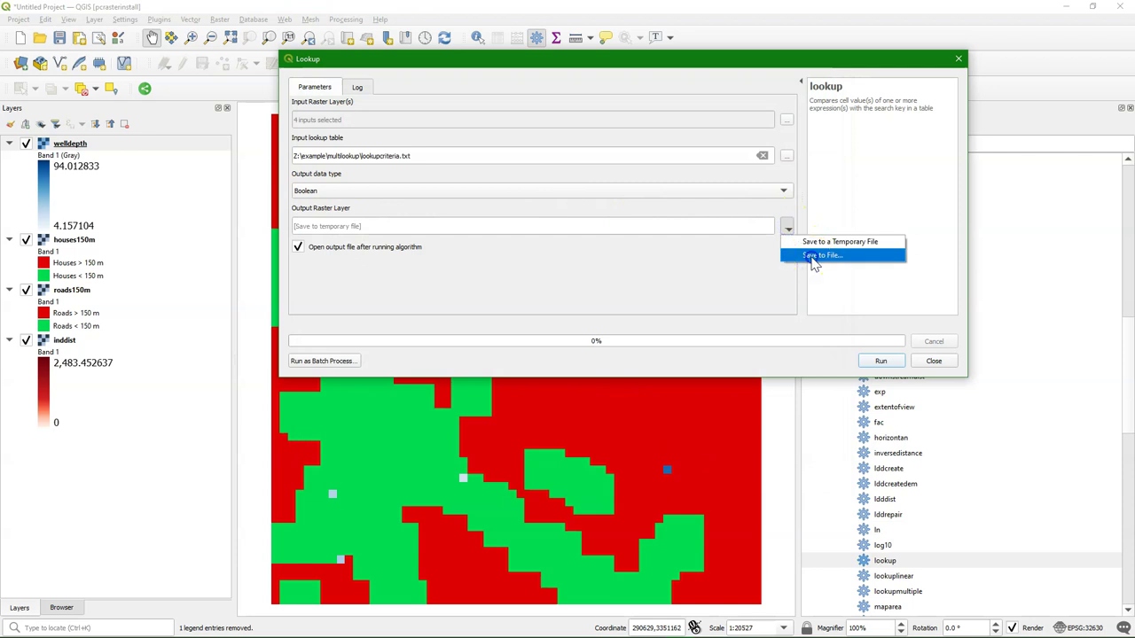
{"action": "left_click", "coordinate": [810, 256]}
{"action": "type", "text": "acc"}
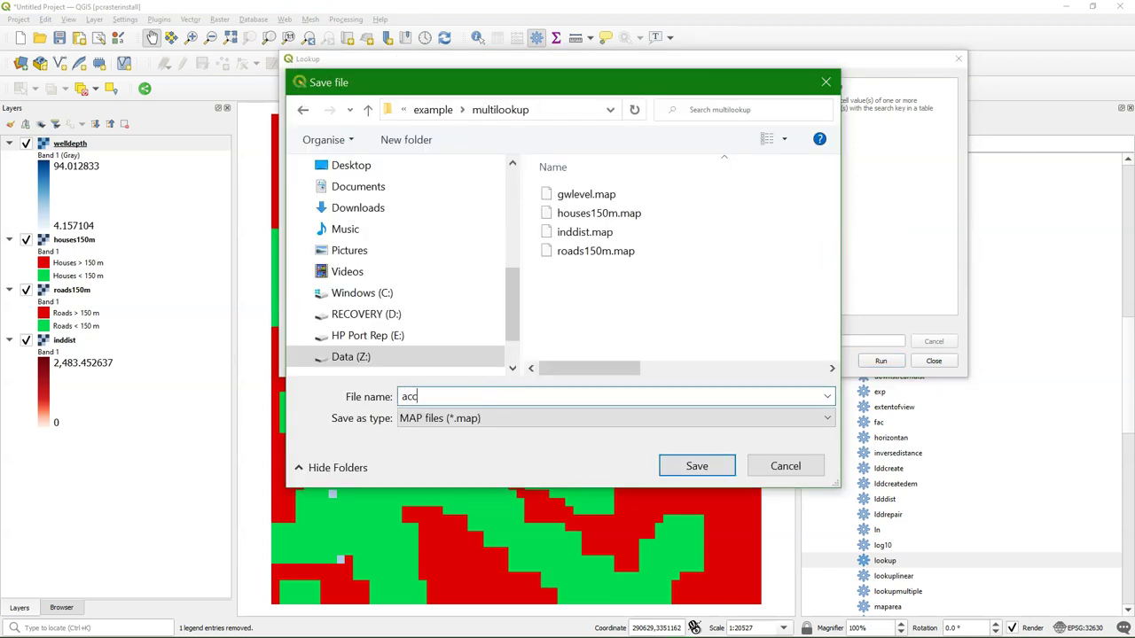
{"action": "type", "text": "essiblewells"}
{"action": "left_click", "coordinate": [718, 470]}
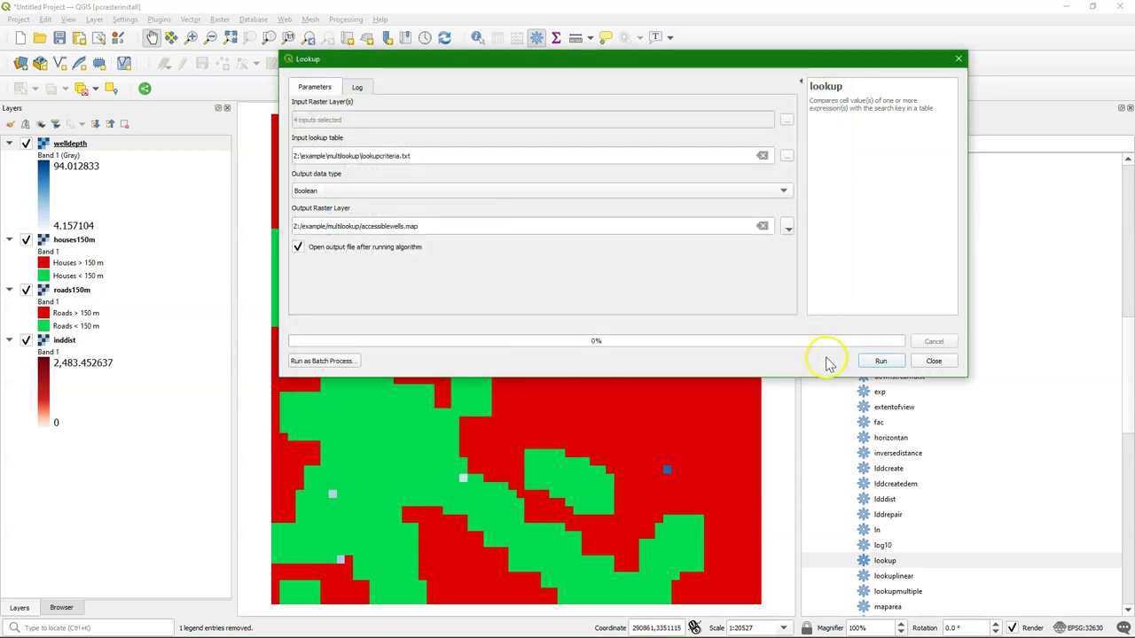
{"action": "left_click", "coordinate": [878, 361]}
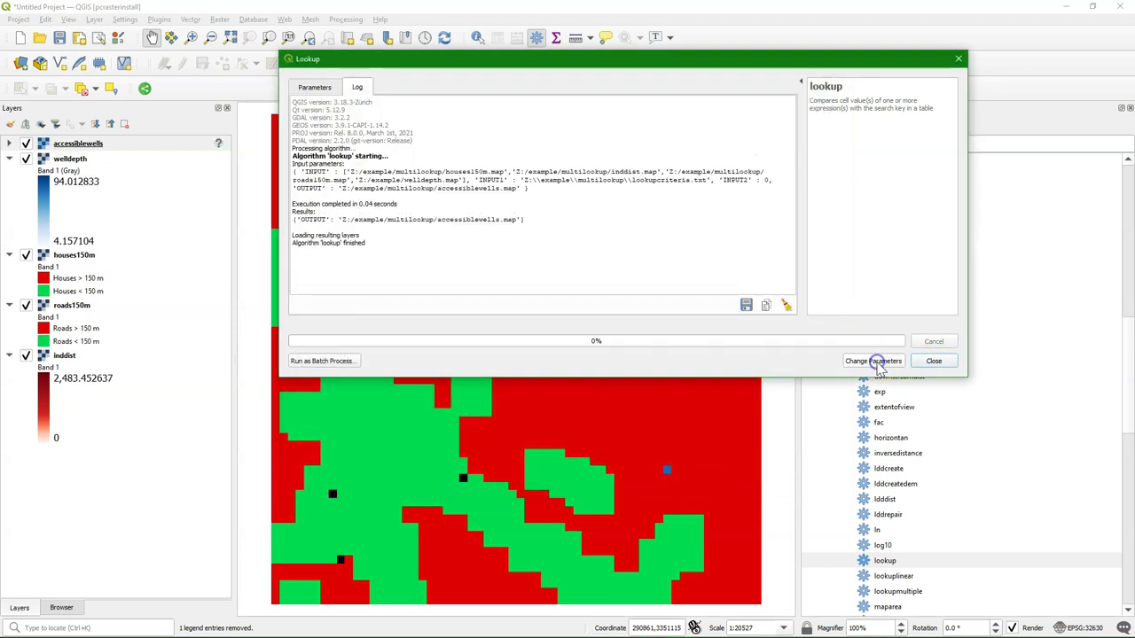
{"action": "left_click", "coordinate": [933, 362]}
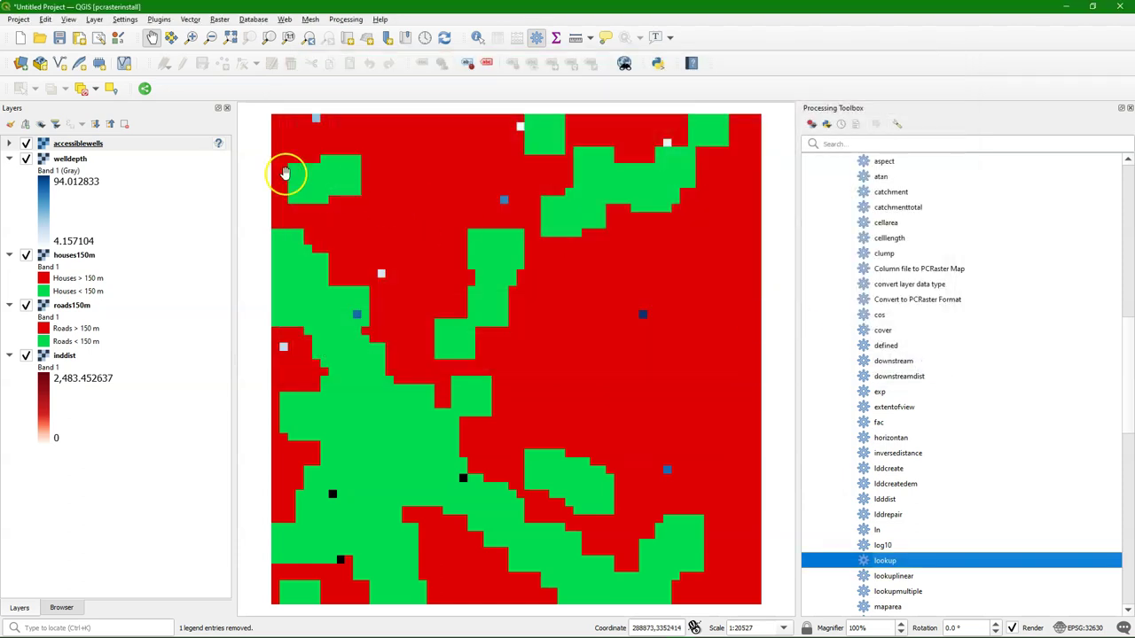
{"action": "left_click", "coordinate": [9, 145]}
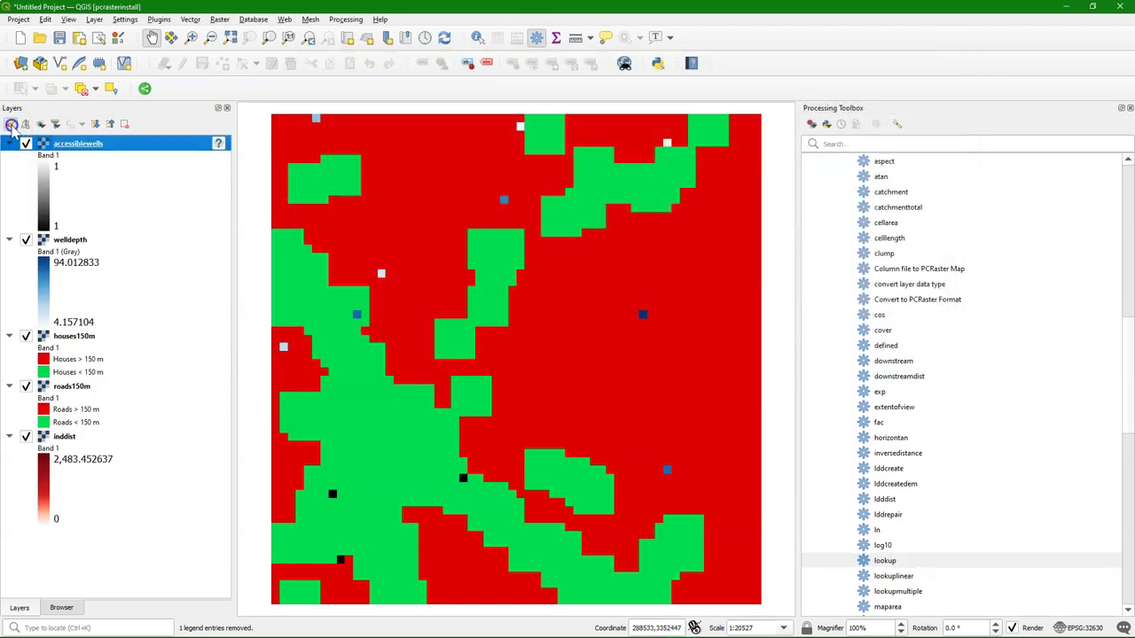
Step: Style accessiblewells as Paletted/Unique values with the value 1 class coloured green
{"action": "left_click", "coordinate": [9, 123]}
{"action": "left_click", "coordinate": [896, 149]}
{"action": "left_click", "coordinate": [878, 129]}
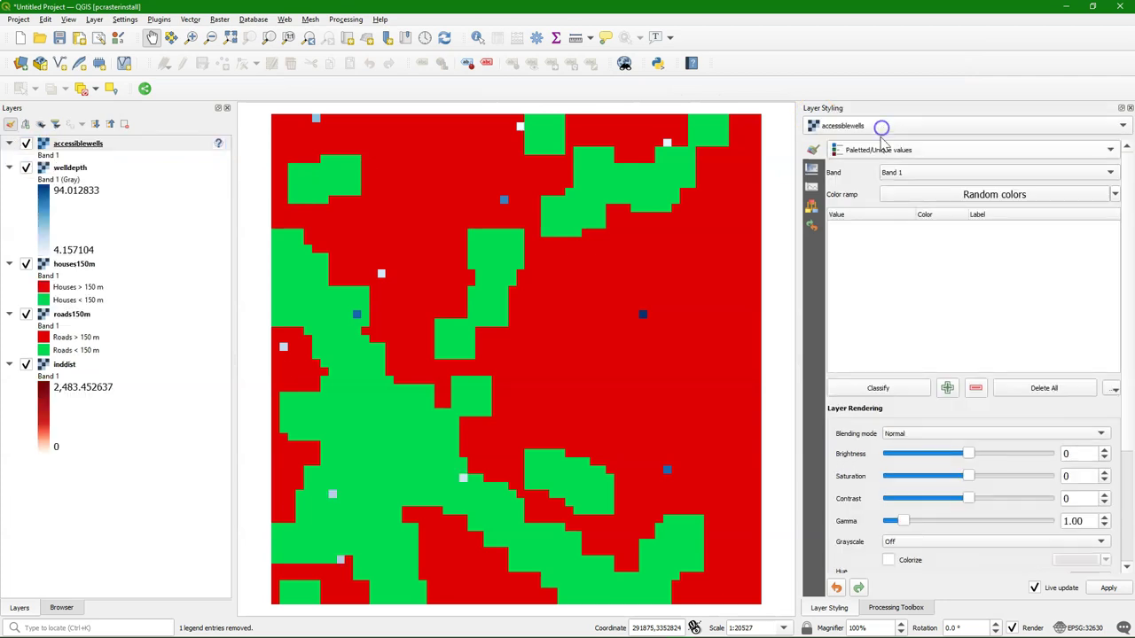
{"action": "left_click", "coordinate": [878, 388]}
{"action": "left_click", "coordinate": [942, 235]}
{"action": "double_click", "coordinate": [941, 235]}
{"action": "left_click", "coordinate": [1085, 329]}
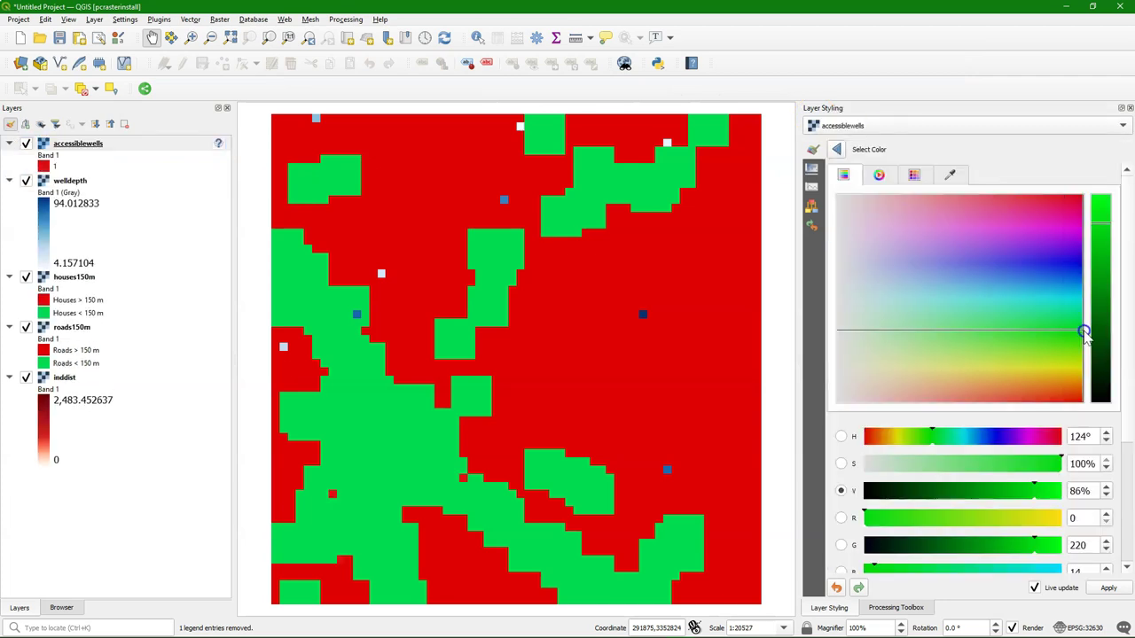
{"action": "left_click", "coordinate": [838, 150]}
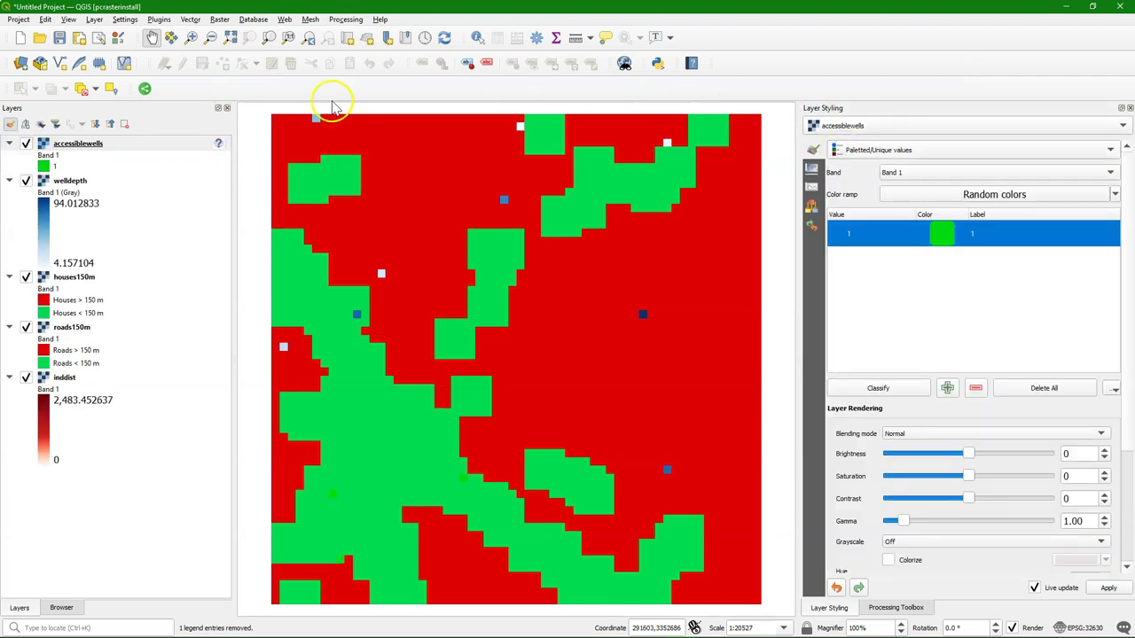
Step: Label the value 1 class 'Accessible Wells'
{"action": "double_click", "coordinate": [982, 233]}
{"action": "type", "text": "Accessible Wells"}
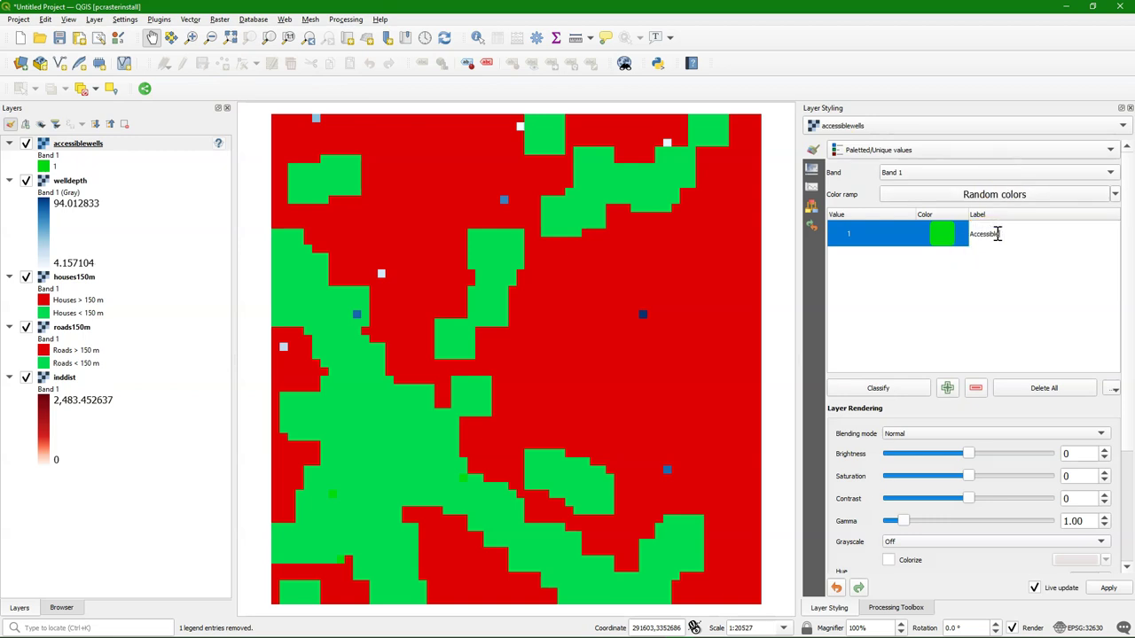
{"action": "left_click", "coordinate": [1007, 246]}
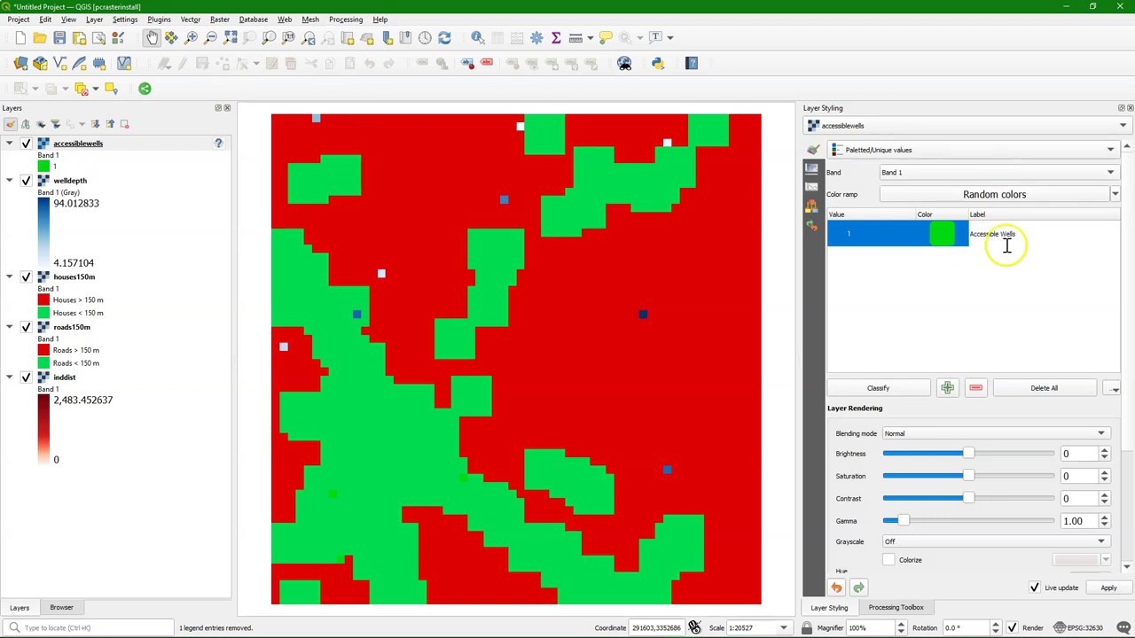
Step: Hide all layers, then turn on only the accessiblewells layer
{"action": "left_click", "coordinate": [40, 124]}
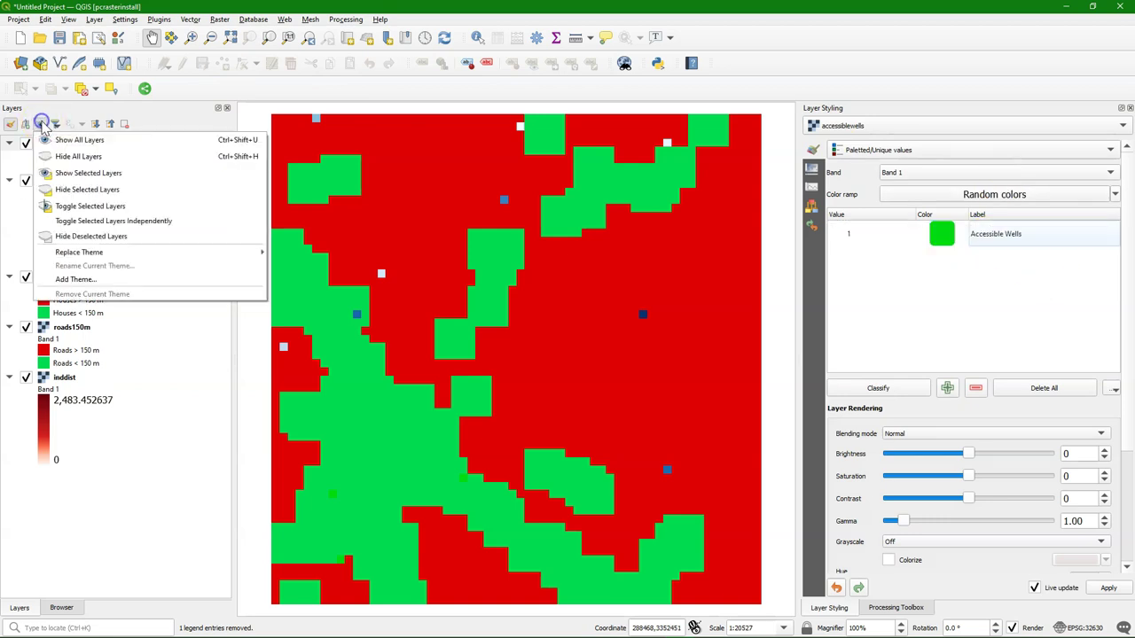
{"action": "left_click", "coordinate": [69, 157]}
{"action": "left_click", "coordinate": [26, 142]}
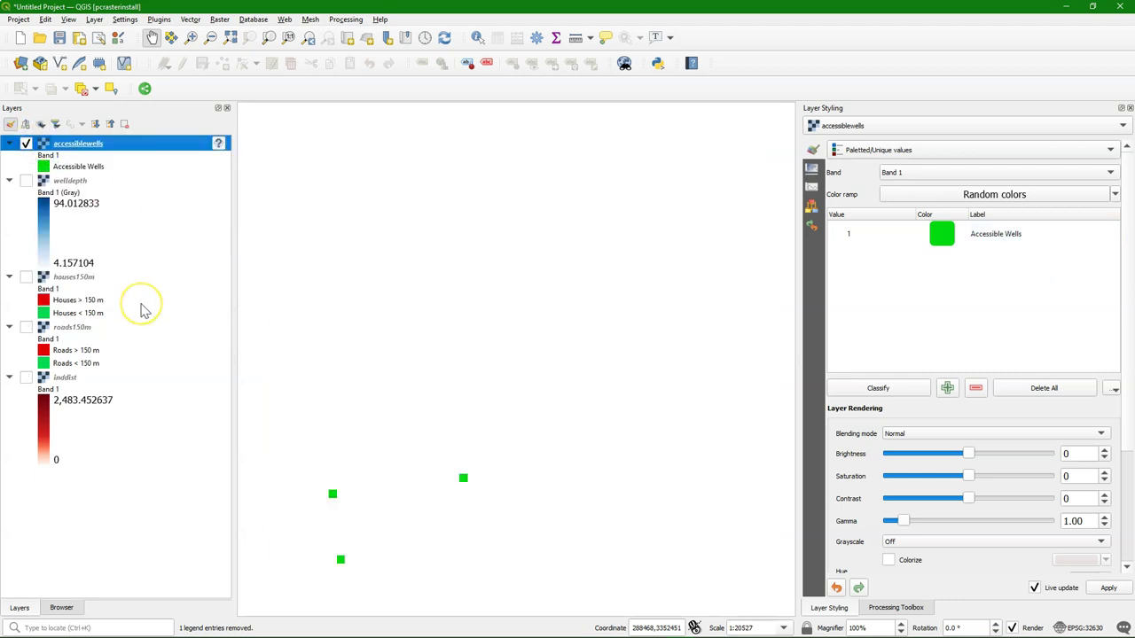